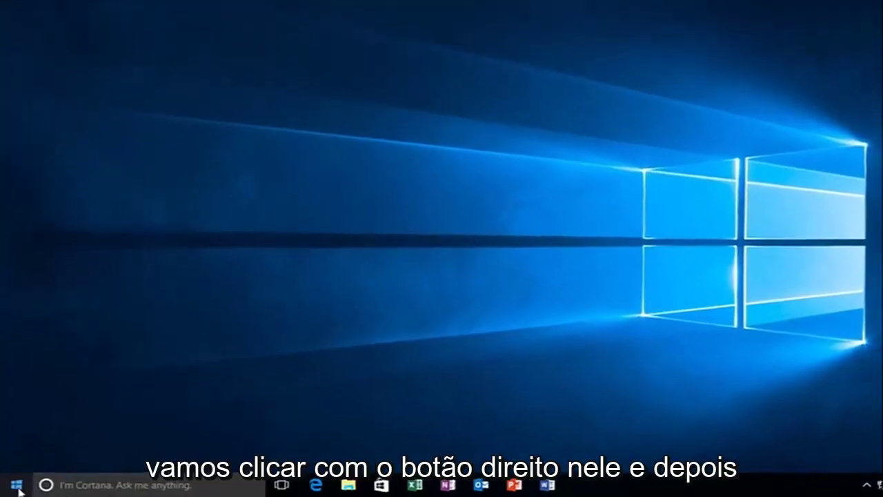
# Launch the Registry Editor by running regedit and allow it to make changes to the PC
pyautogui.rightClick(15, 487)
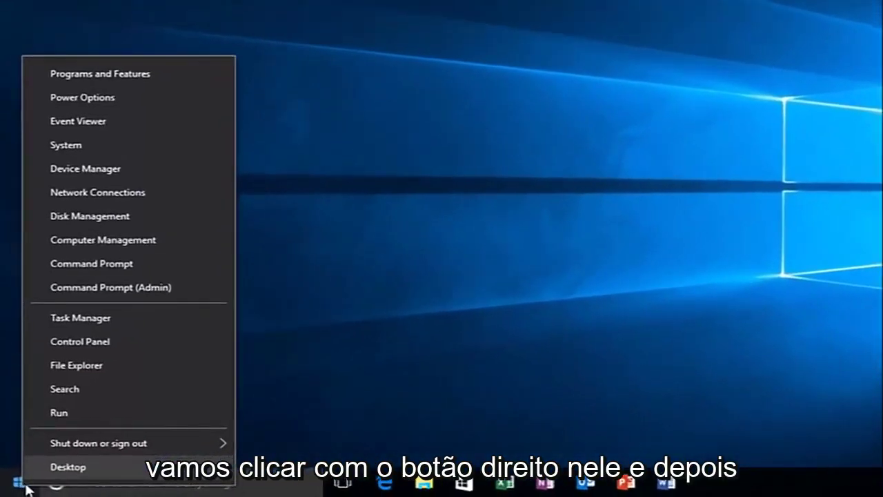
pyautogui.click(76, 414)
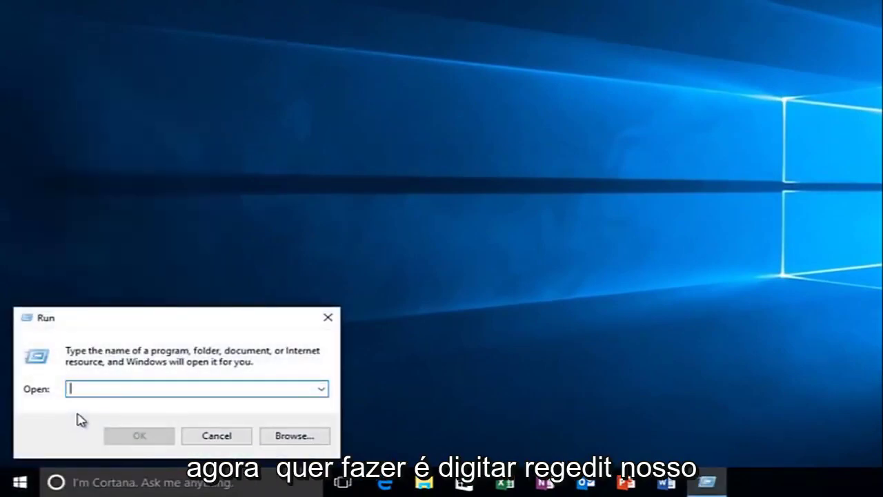
pyautogui.write('regedit')
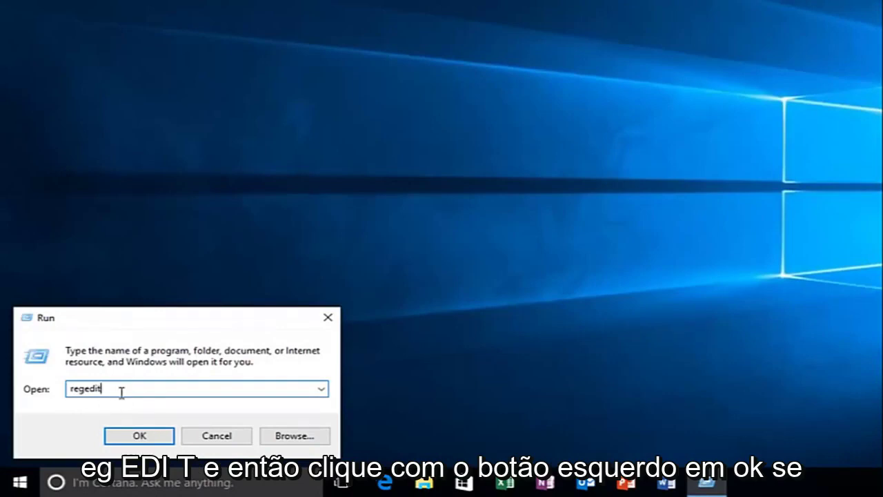
pyautogui.click(124, 441)
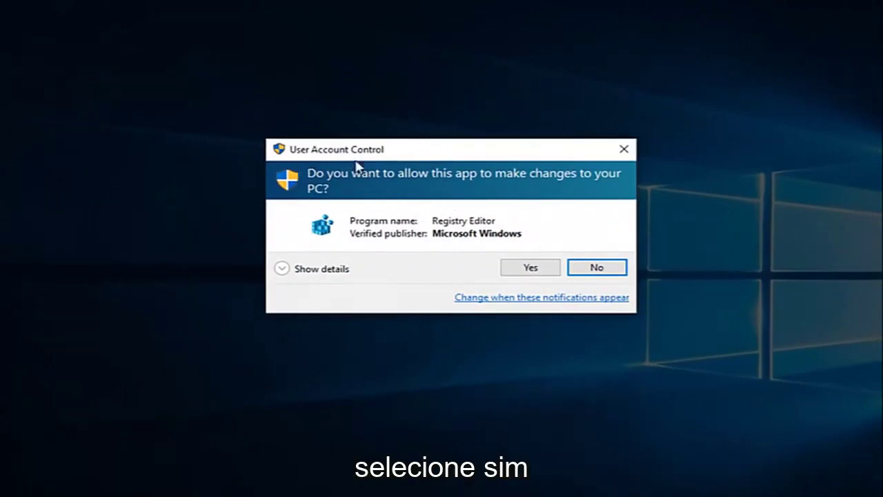
pyautogui.click(535, 269)
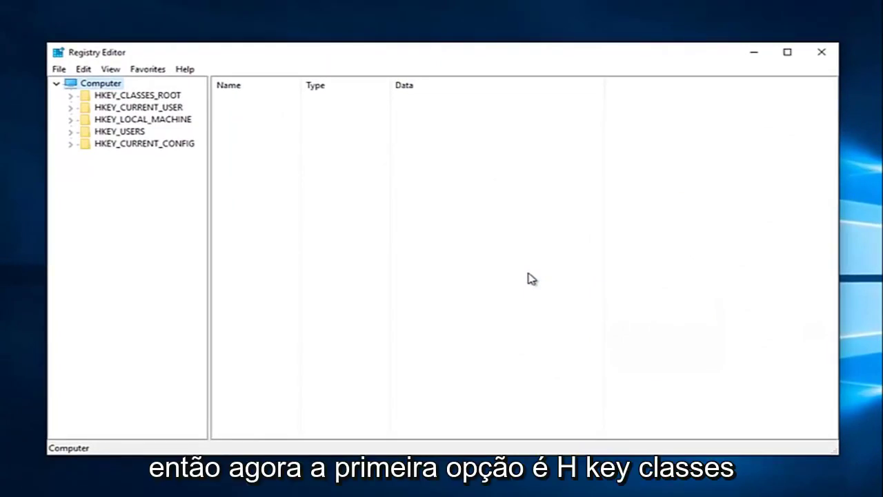
# Expand HKEY_CLASSES_ROOT in the registry tree and select its Directory key
pyautogui.click(97, 95)
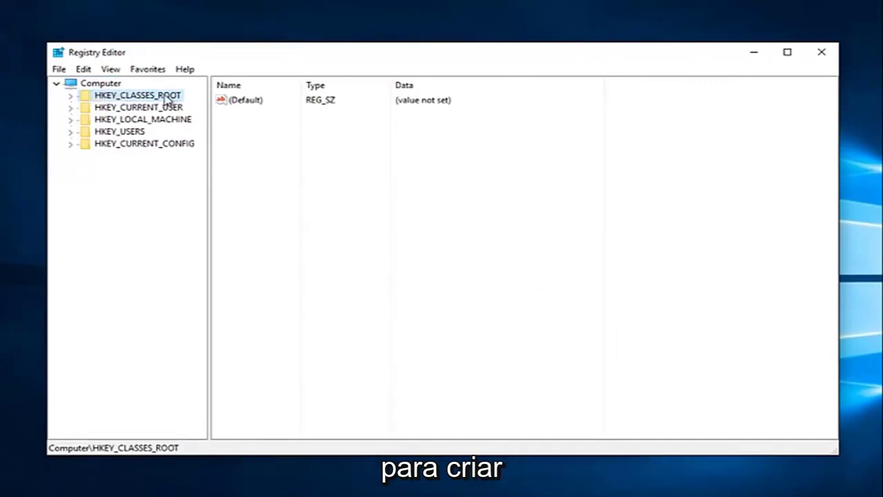
pyautogui.click(71, 96)
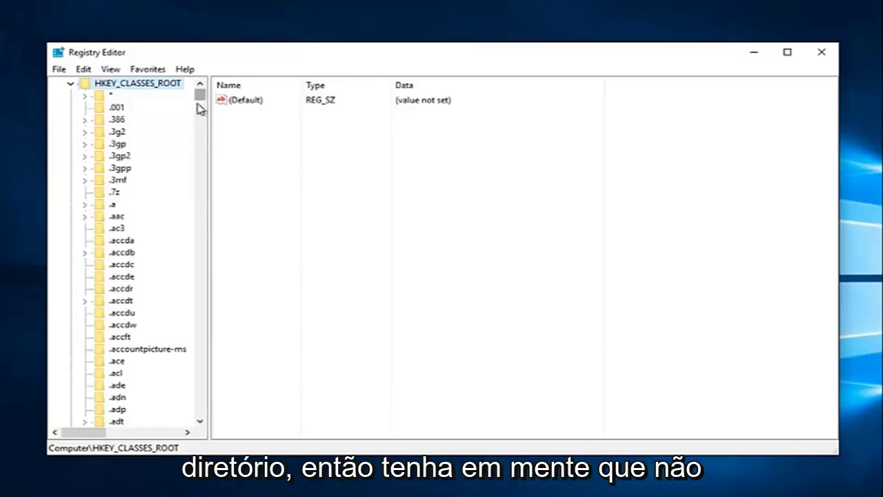
pyautogui.moveTo(200, 109); pyautogui.dragTo(202, 142)
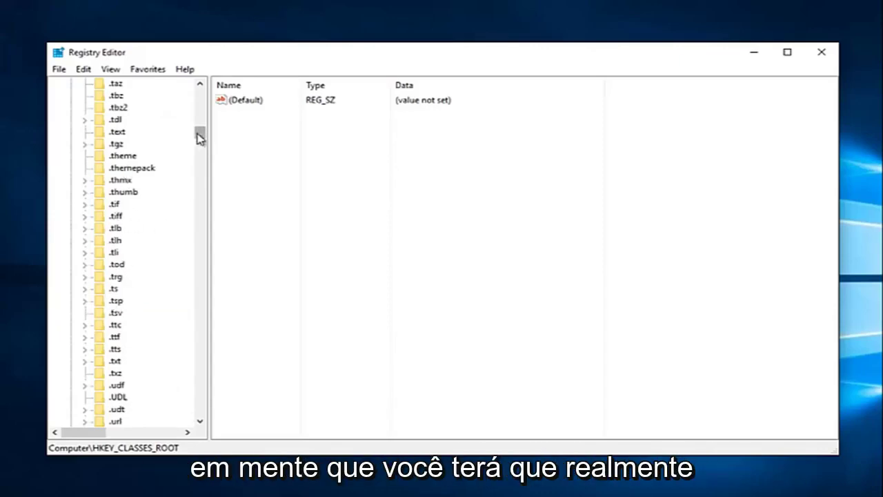
pyautogui.moveTo(200, 136); pyautogui.dragTo(204, 185)
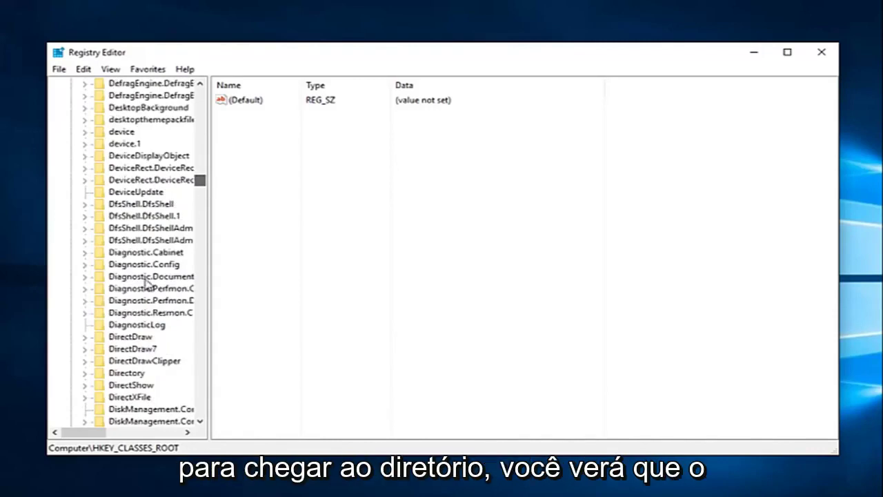
pyautogui.click(114, 374)
# Expand the Directory key through Background and shellex to show the subkeys of ContextMenuHandlers
pyautogui.scroll(-1, 114, 348)
pyautogui.scroll(-2, 115, 348)
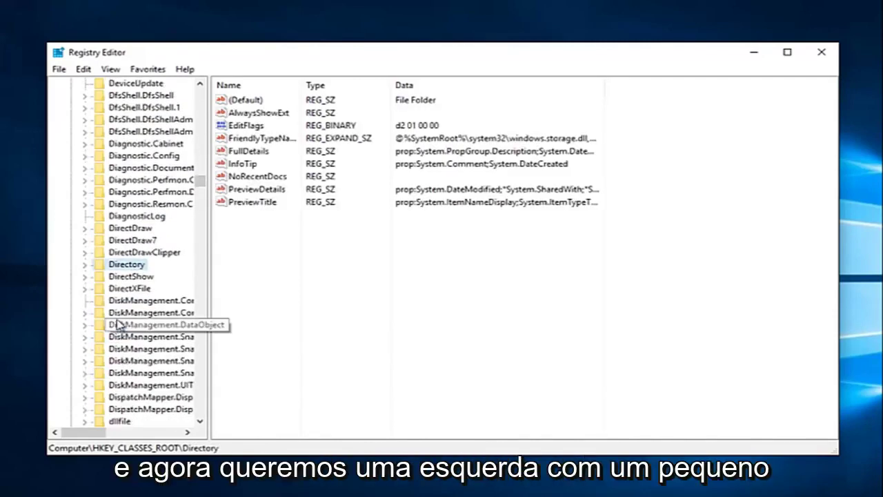
pyautogui.click(85, 267)
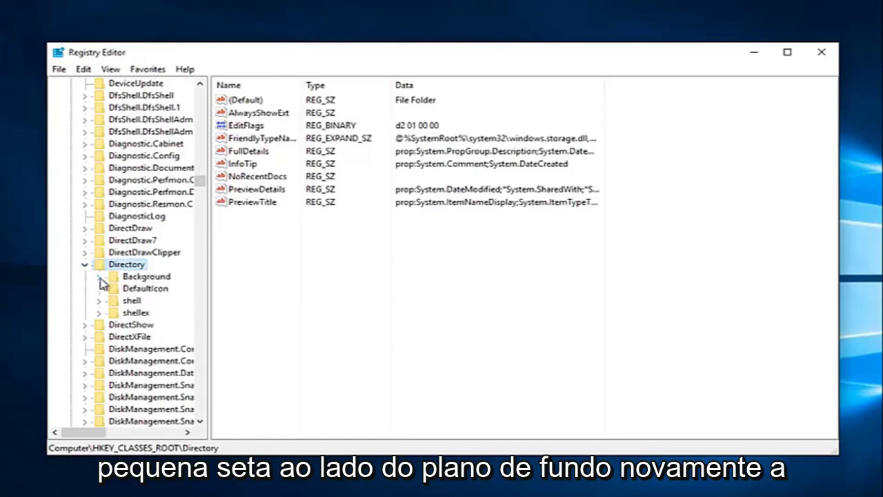
pyautogui.click(100, 277)
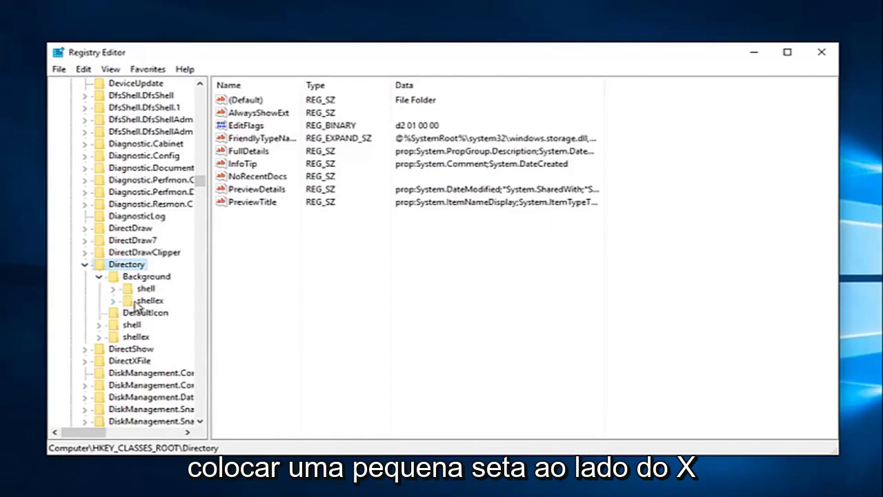
pyautogui.click(113, 302)
pyautogui.click(114, 312)
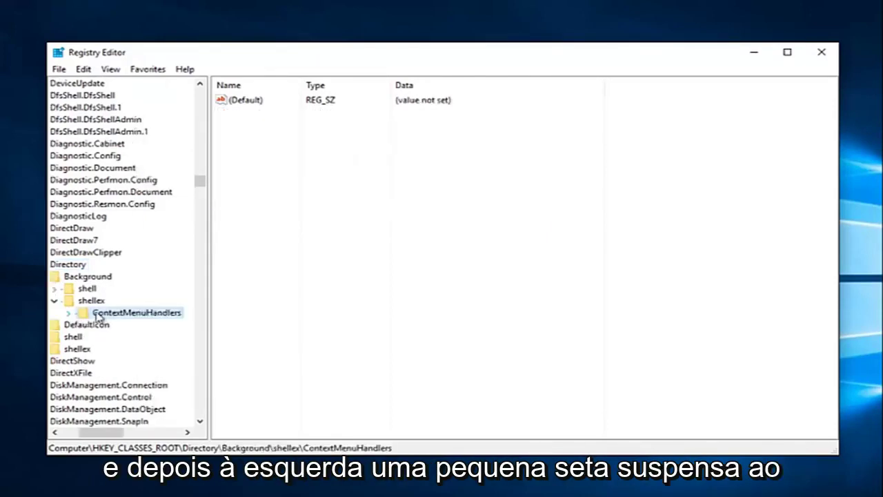
pyautogui.click(68, 314)
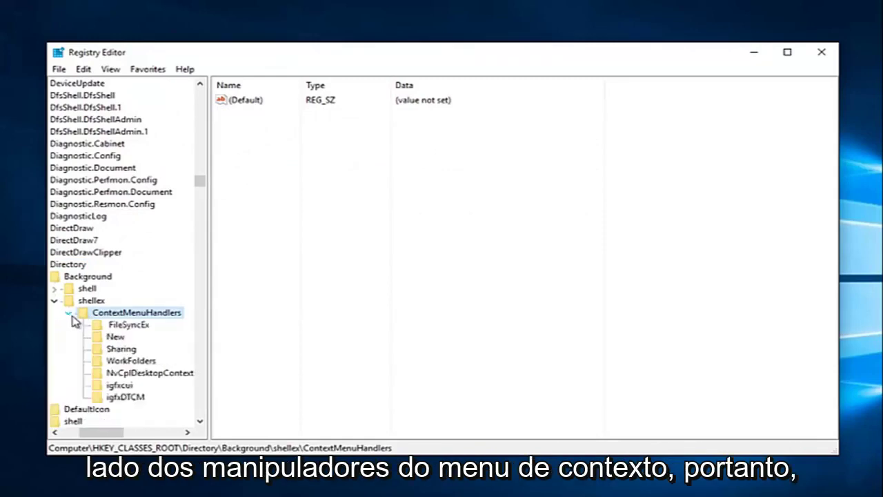
# Permanently delete the NvCplDesktopContext key from ContextMenuHandlers
pyautogui.scroll(-1, 100, 338)
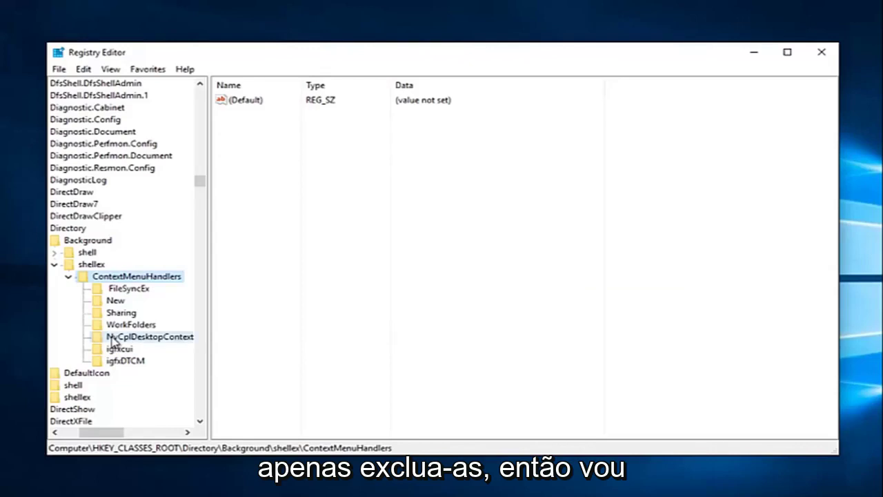
pyautogui.rightClick(112, 339)
pyautogui.click(131, 394)
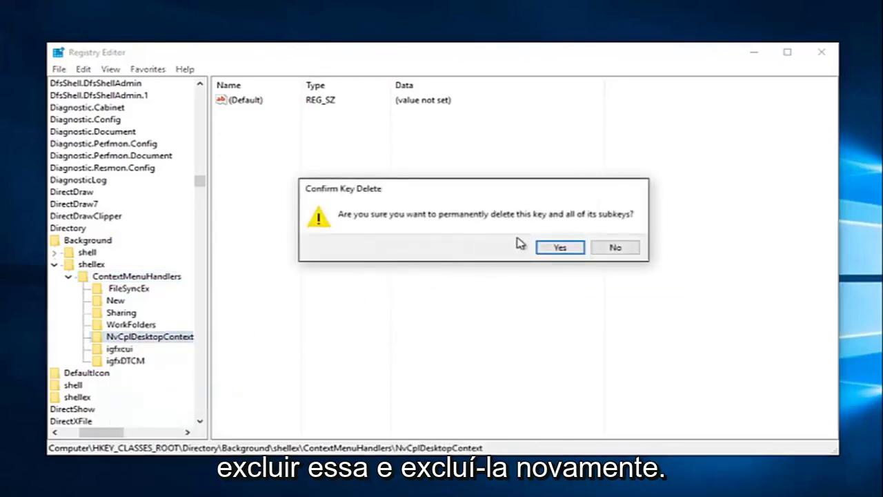
pyautogui.click(568, 249)
# Permanently delete the igfxcui key from ContextMenuHandlers
pyautogui.rightClick(121, 338)
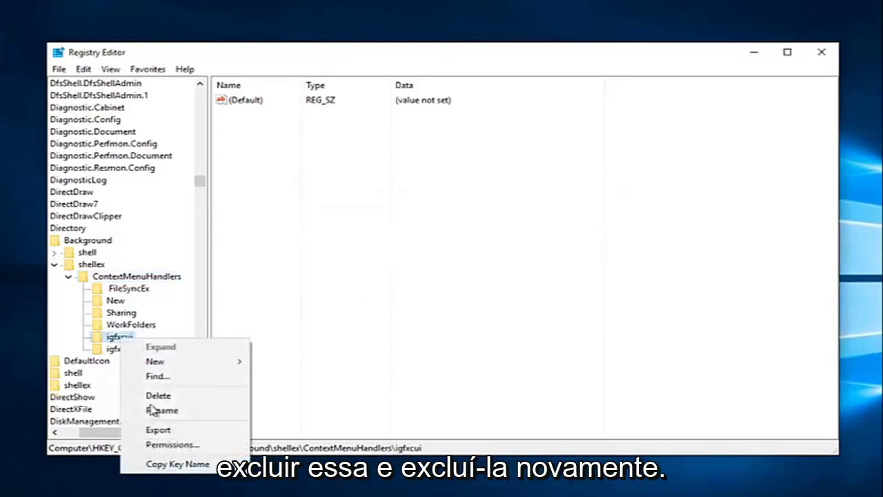
pyautogui.click(158, 396)
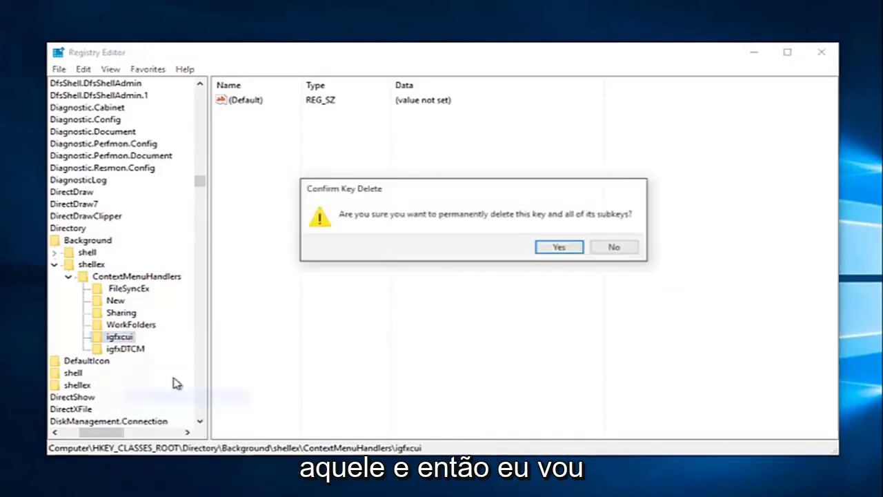
pyautogui.click(543, 252)
# Permanently delete the igfxDTCM key from ContextMenuHandlers
pyautogui.rightClick(117, 343)
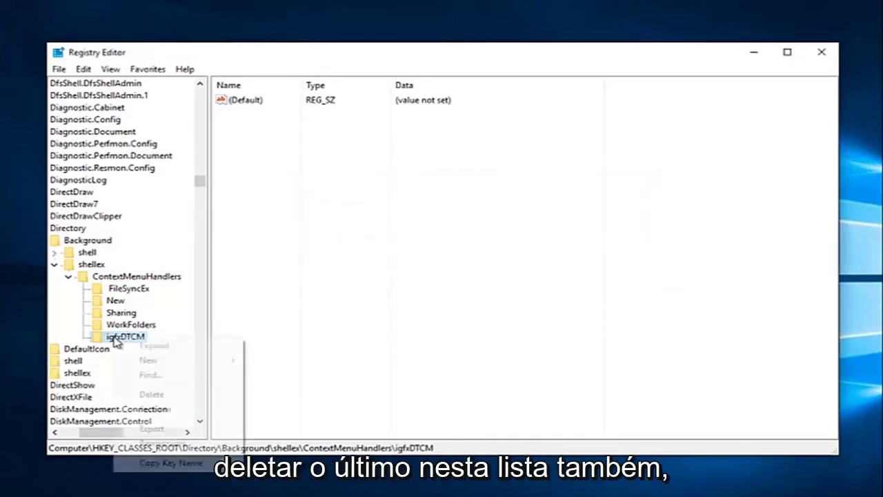
pyautogui.click(136, 393)
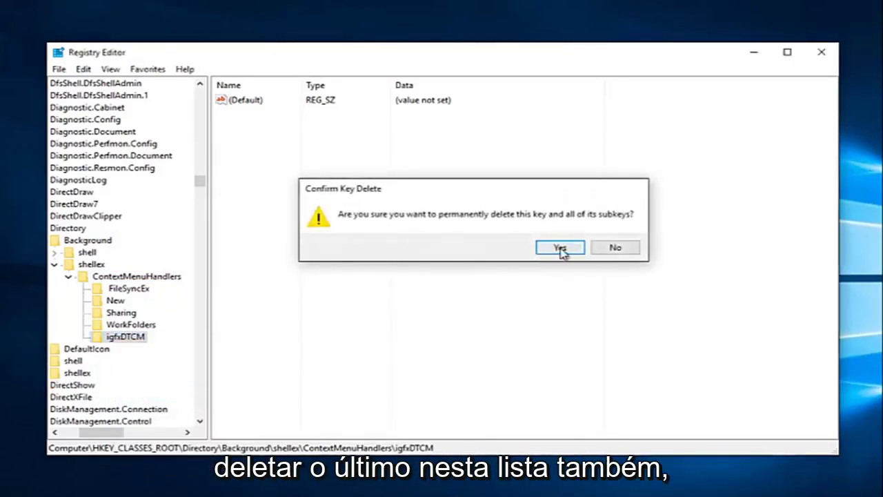
pyautogui.click(560, 249)
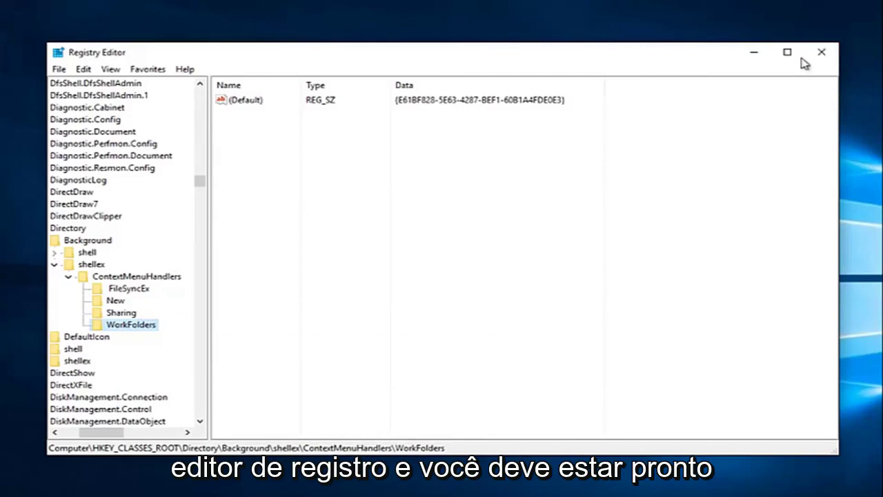
# Close the Registry Editor and check the desktop's context menu, dismissing it without choosing an option
pyautogui.click(820, 52)
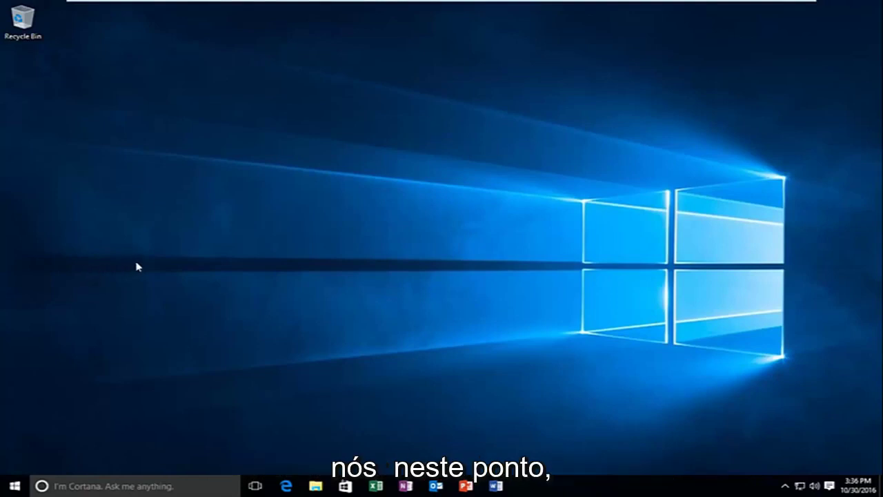
pyautogui.rightClick(157, 255)
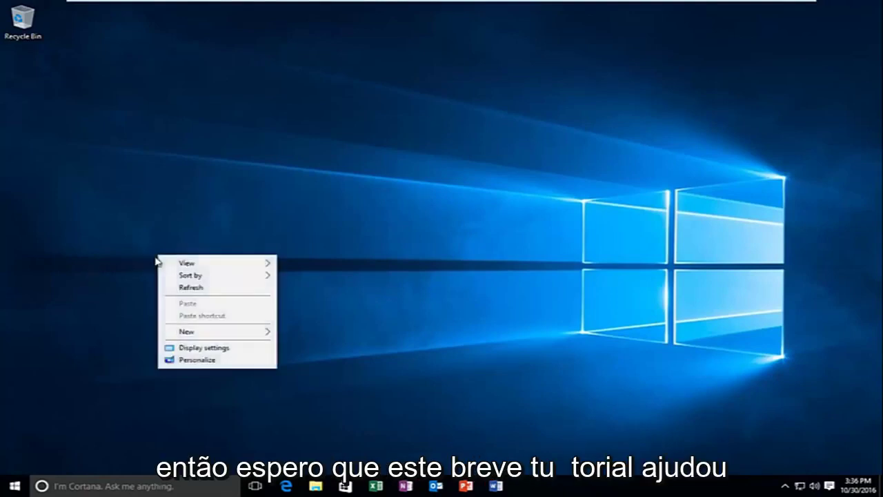
pyautogui.click(146, 192)
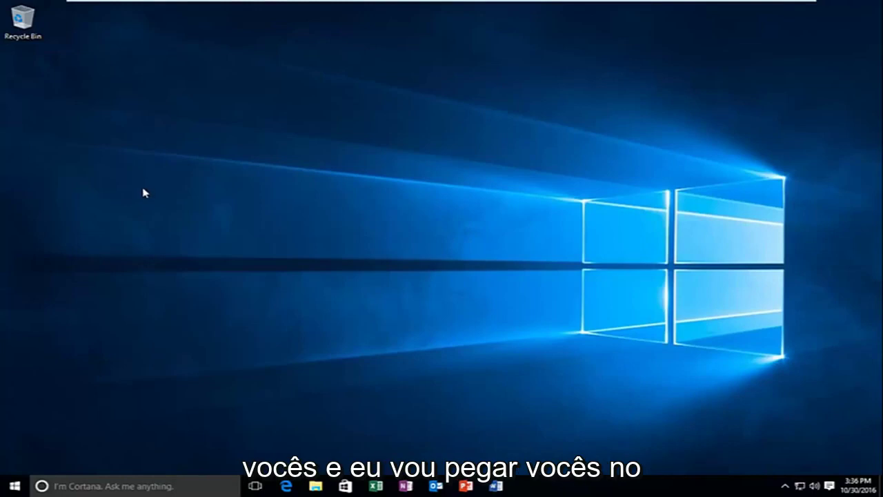